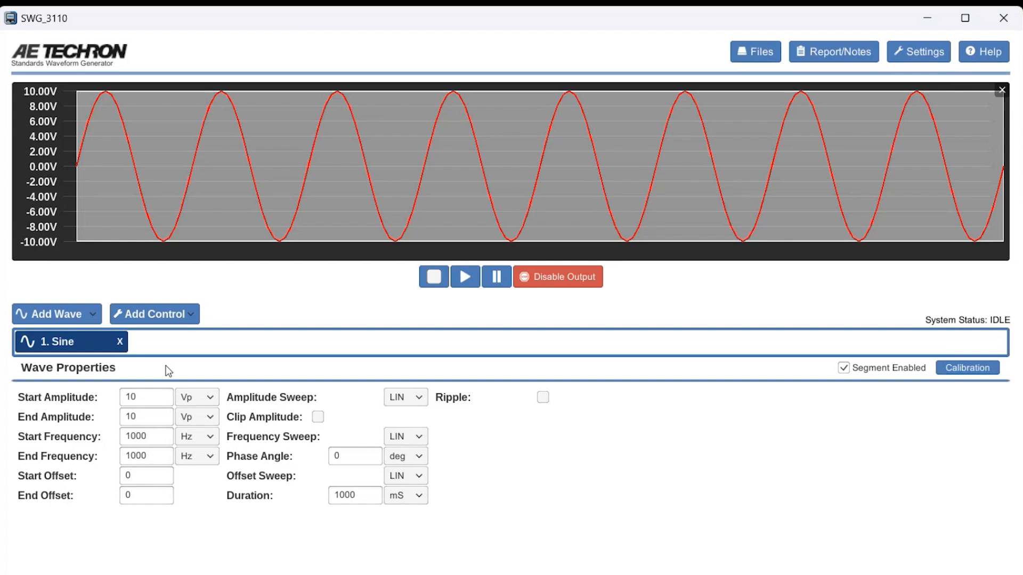
Step: Add a Ripple wave segment and a Triangle wave segment to the sequence containing the Sine wave
left_click(81, 313)
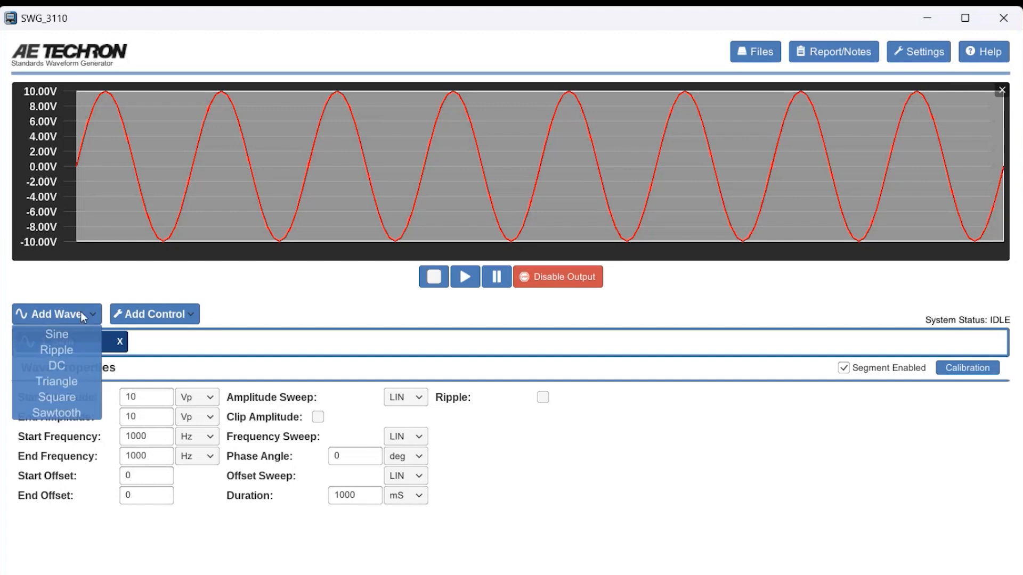
left_click(63, 354)
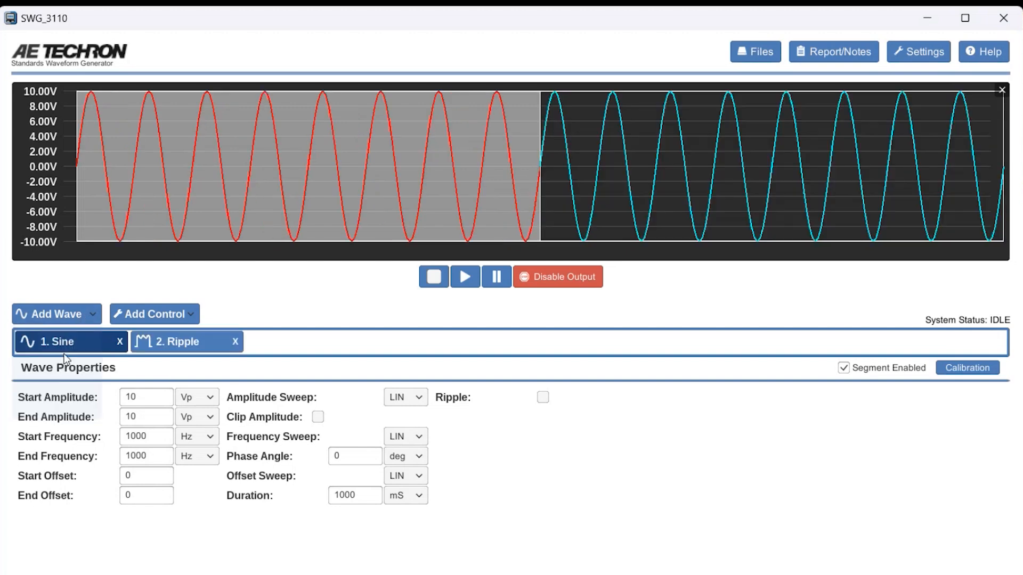
left_click(74, 315)
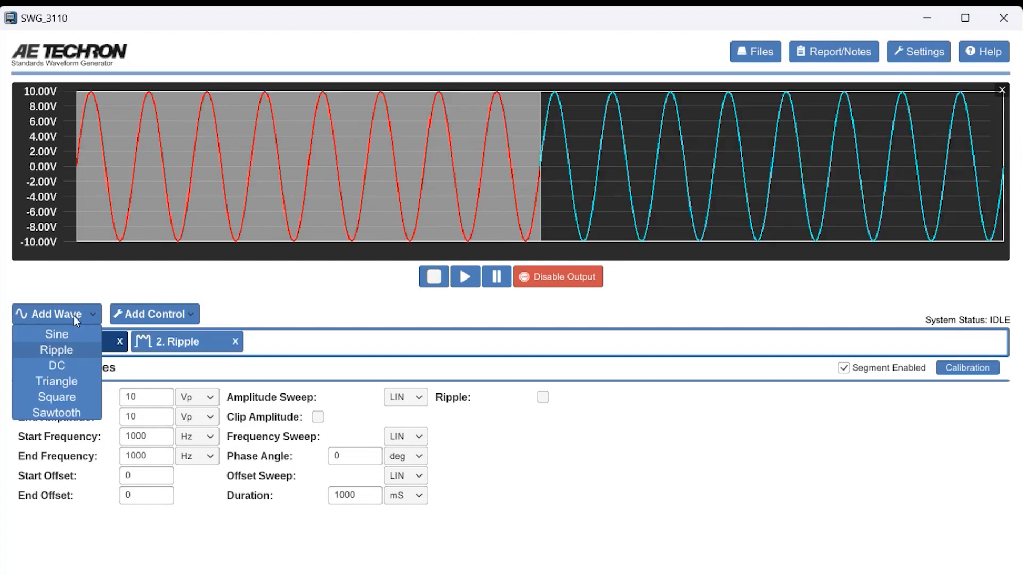
left_click(69, 382)
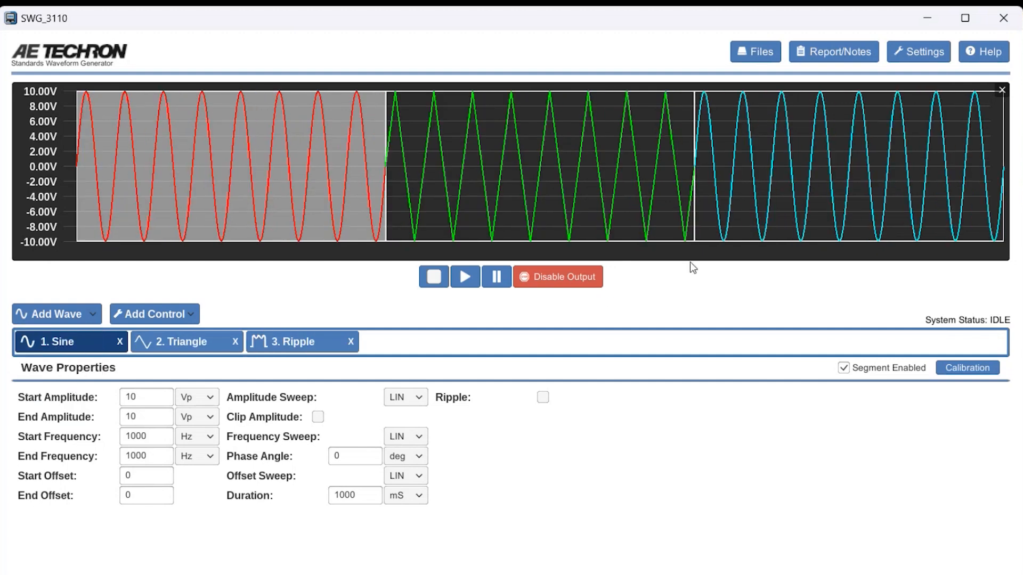
Step: Move the Ripple segment ahead of the Triangle segment and delete the Triangle segment
left_click_drag(783, 202, 552, 182)
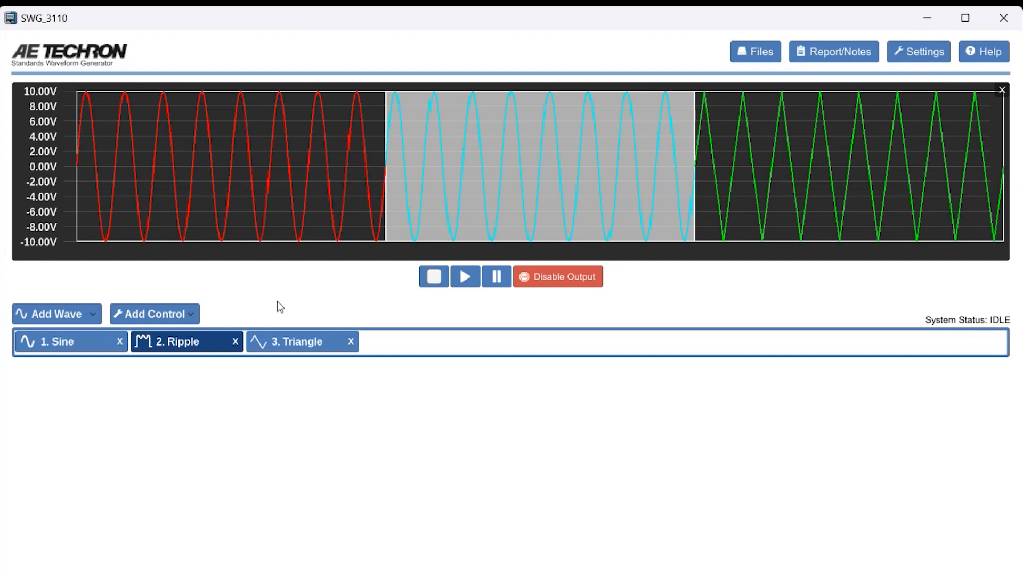
left_click(352, 342)
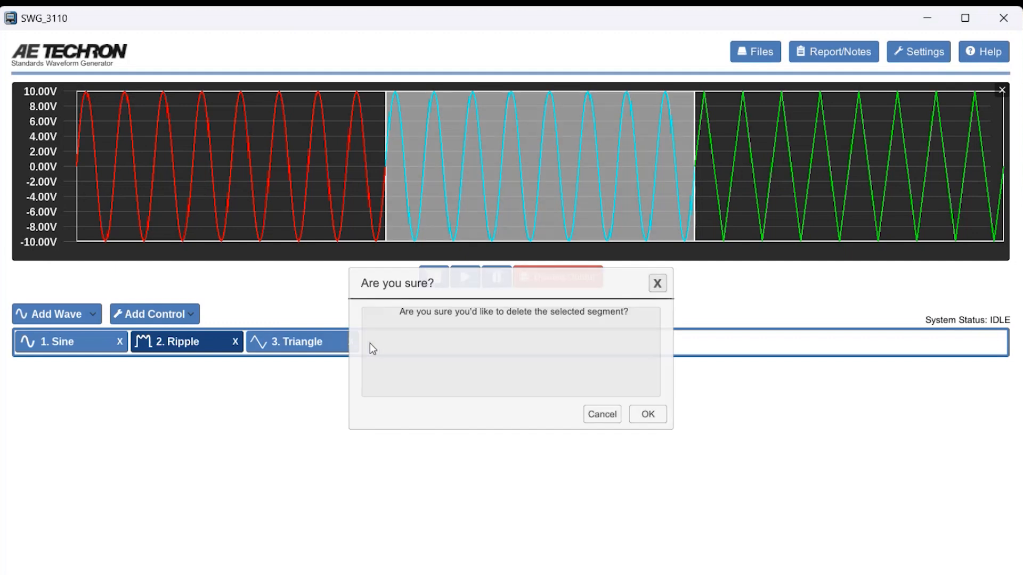
left_click(648, 414)
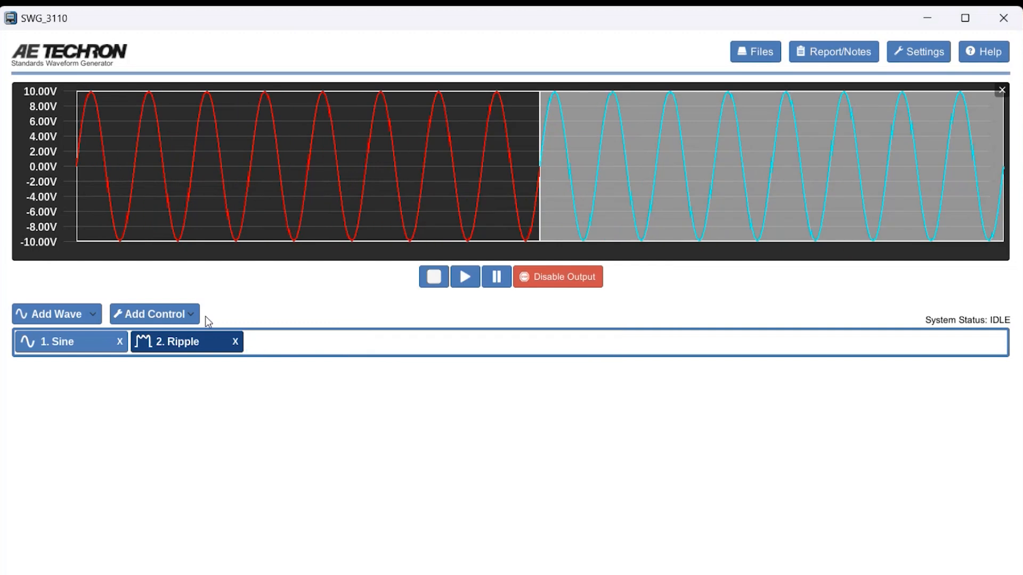
Step: Add a Trigger control and place it between the Sine and Ripple segments
left_click(190, 315)
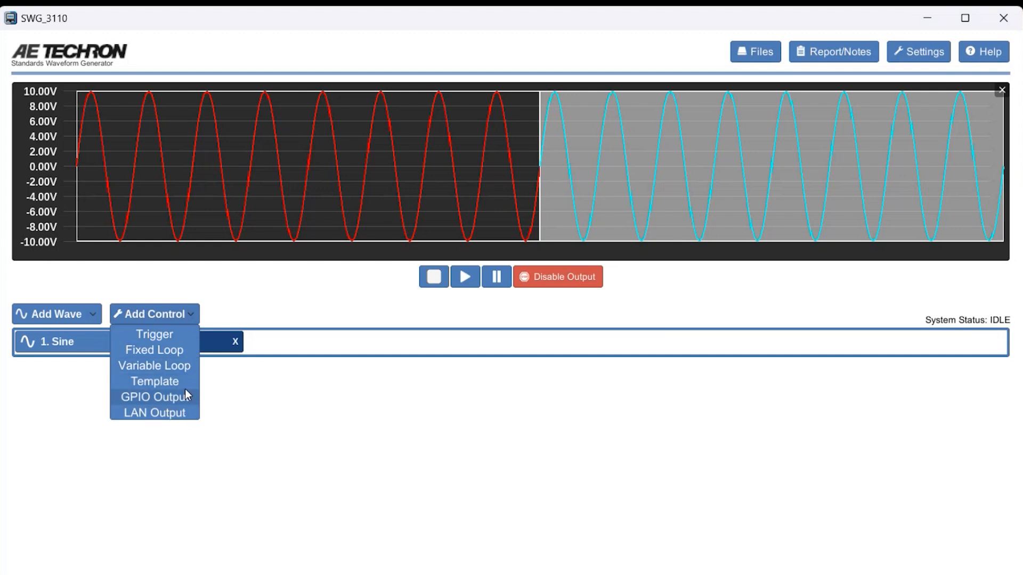
left_click(184, 334)
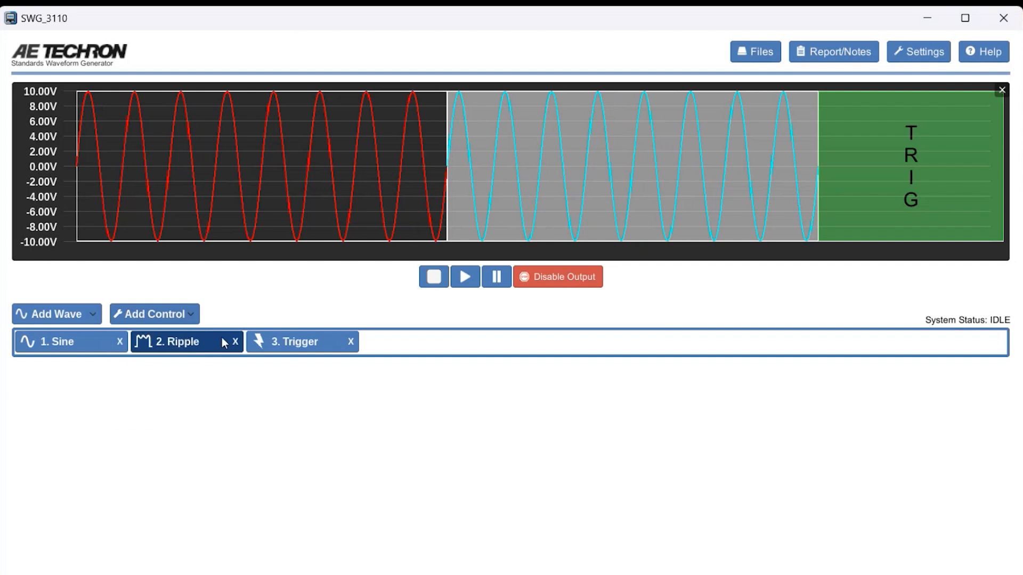
left_click(904, 216)
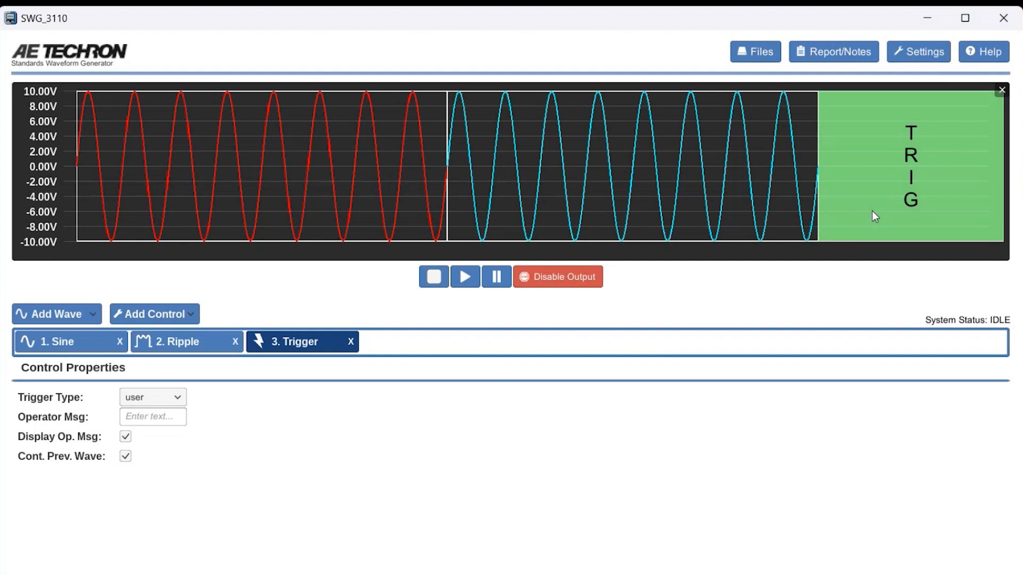
left_click_drag(872, 213, 538, 184)
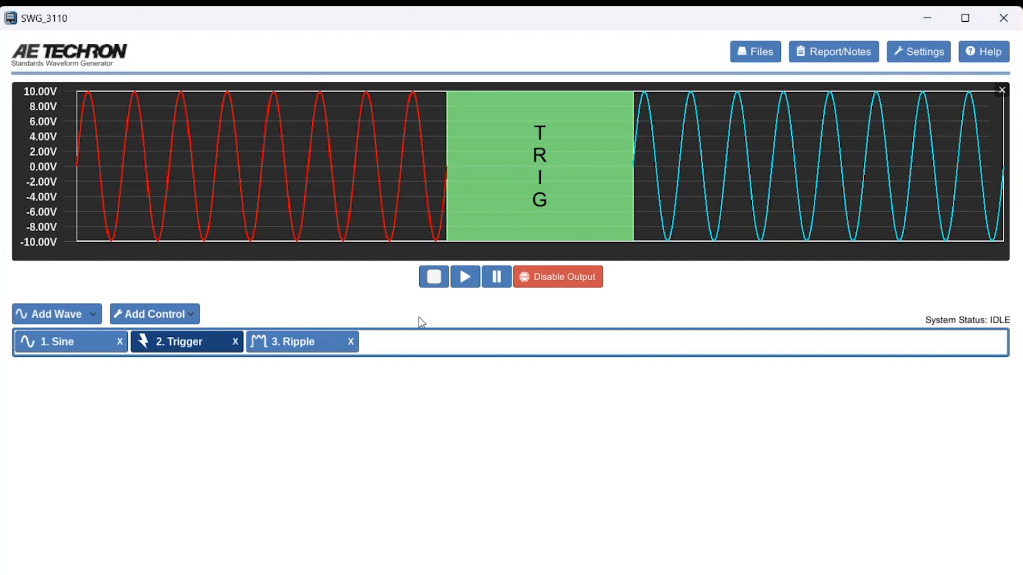
Step: Set the Trigger segment's trigger type to user
left_click(187, 343)
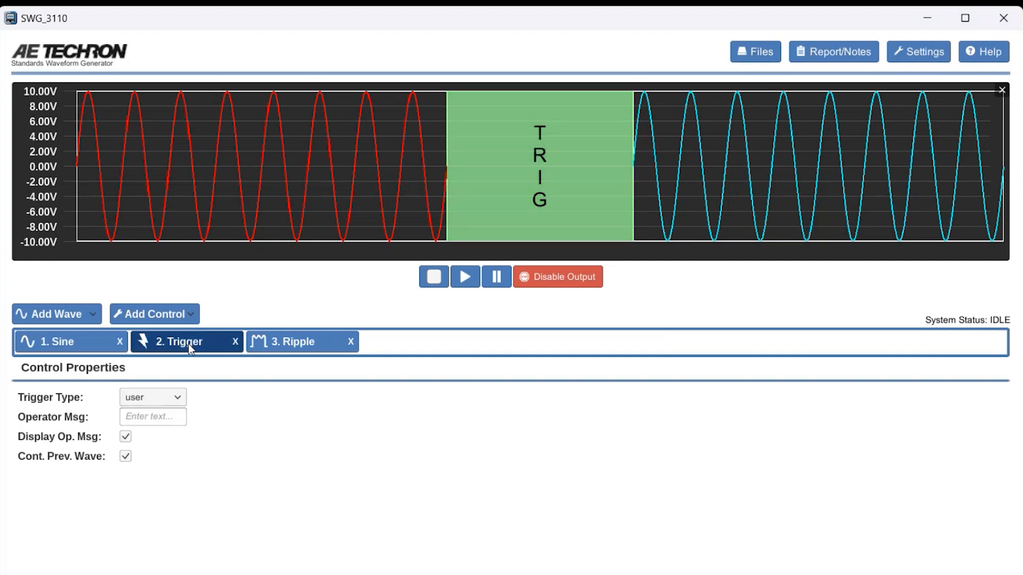
left_click(181, 397)
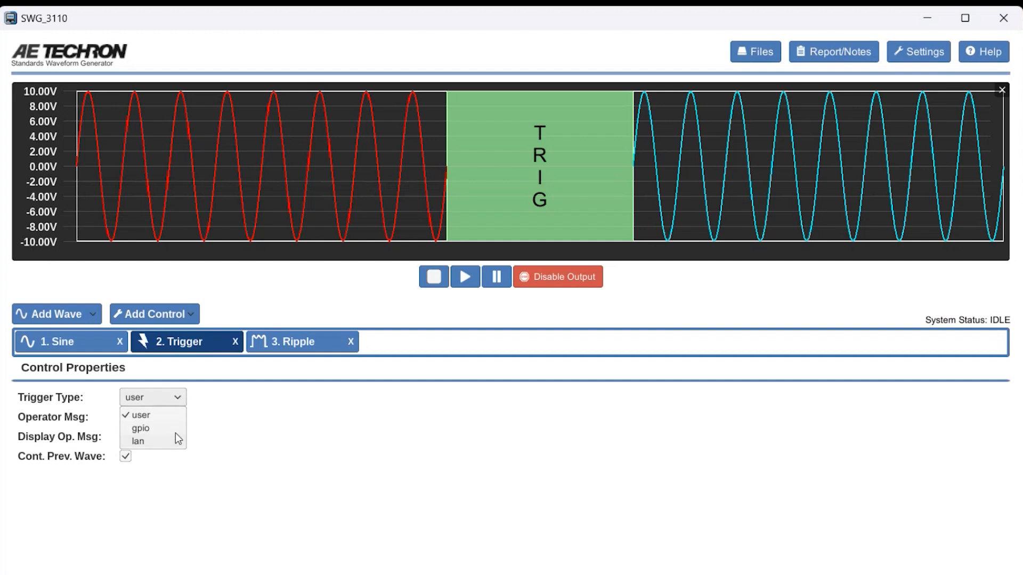
left_click(175, 416)
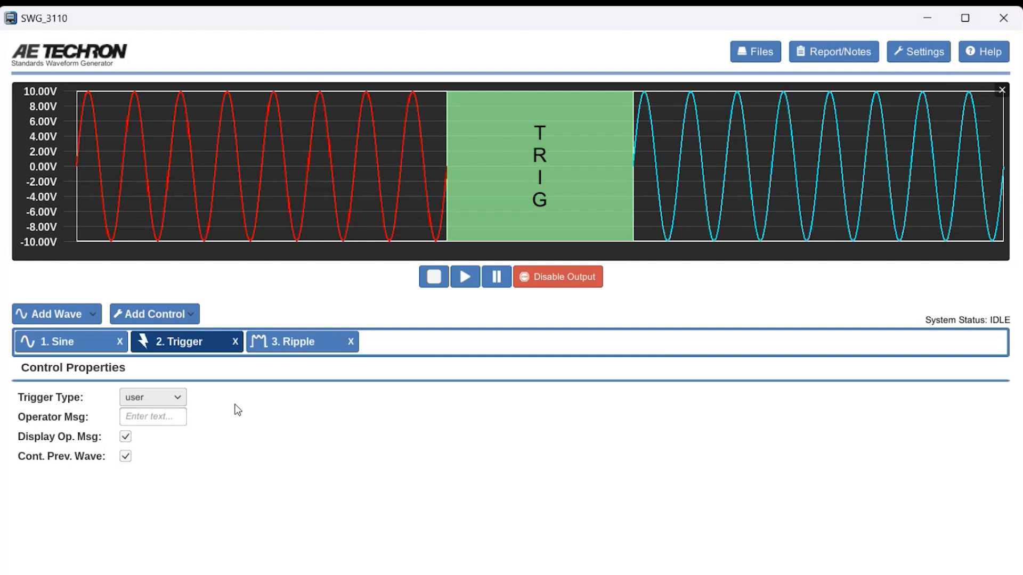
Step: Add a Fixed Loop with its start before the Sine segment and its end after the Ripple segment
left_click(190, 315)
left_click(172, 350)
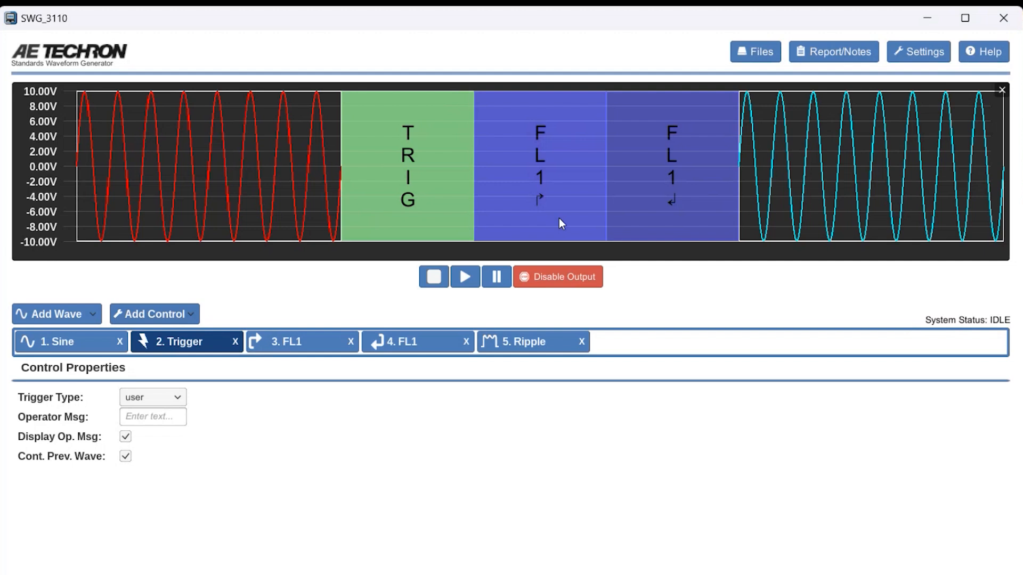
left_click_drag(559, 218, 157, 194)
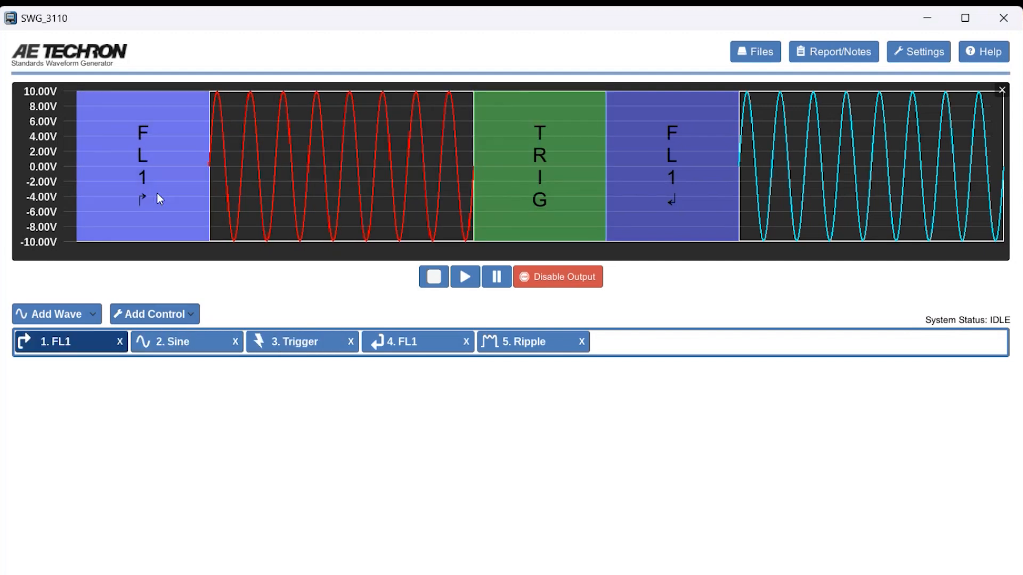
left_click_drag(650, 225, 920, 222)
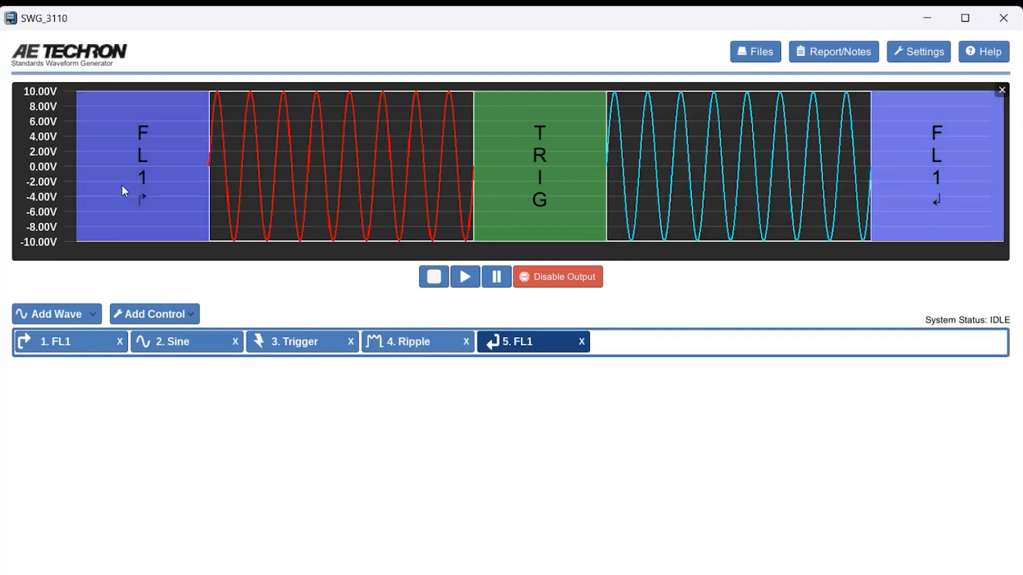
Step: Set the Fixed Loop's loop count to 5 and delete the loop from the sequence
left_click(109, 209)
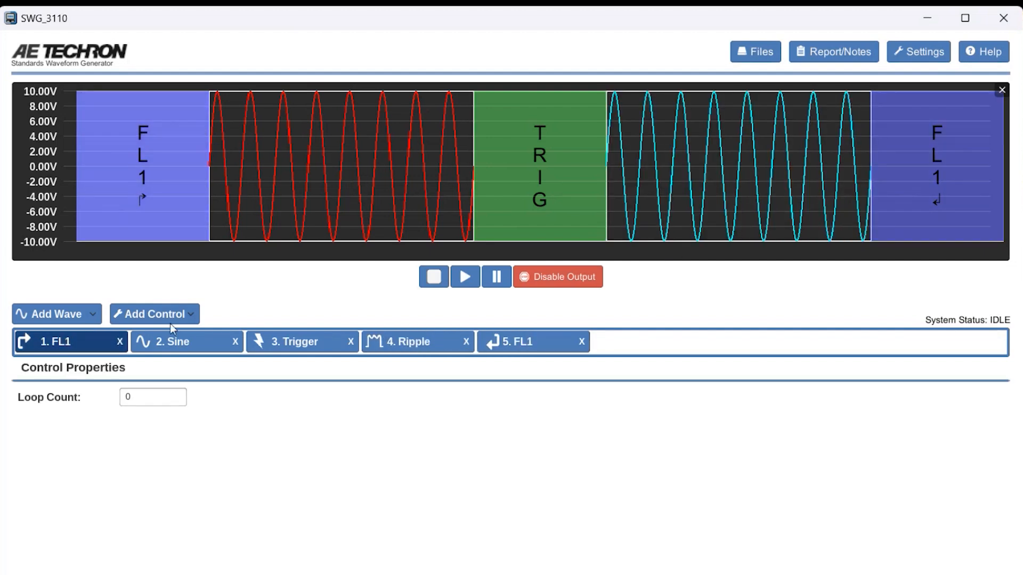
left_click_drag(143, 398, 120, 401)
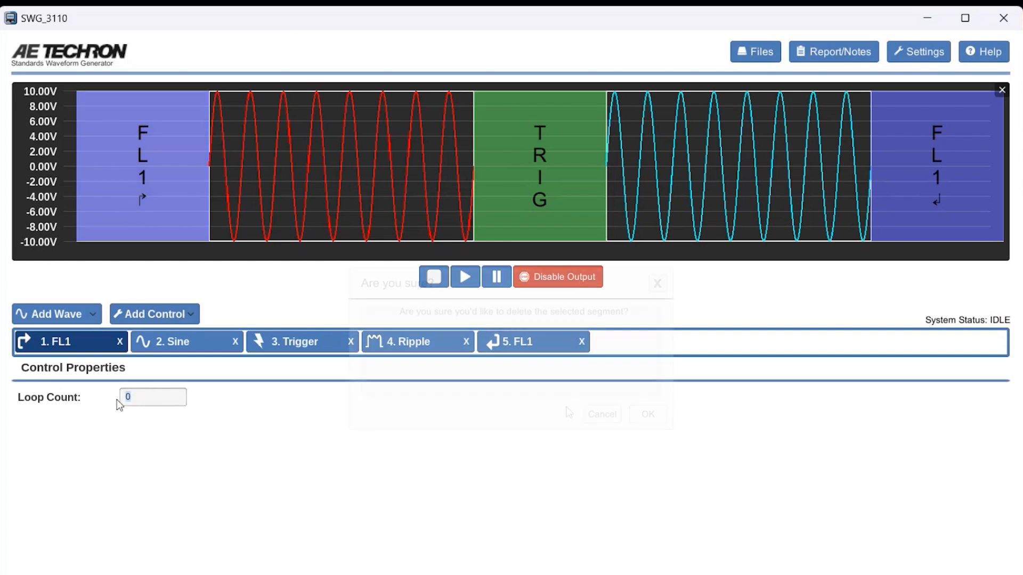
left_click(649, 415)
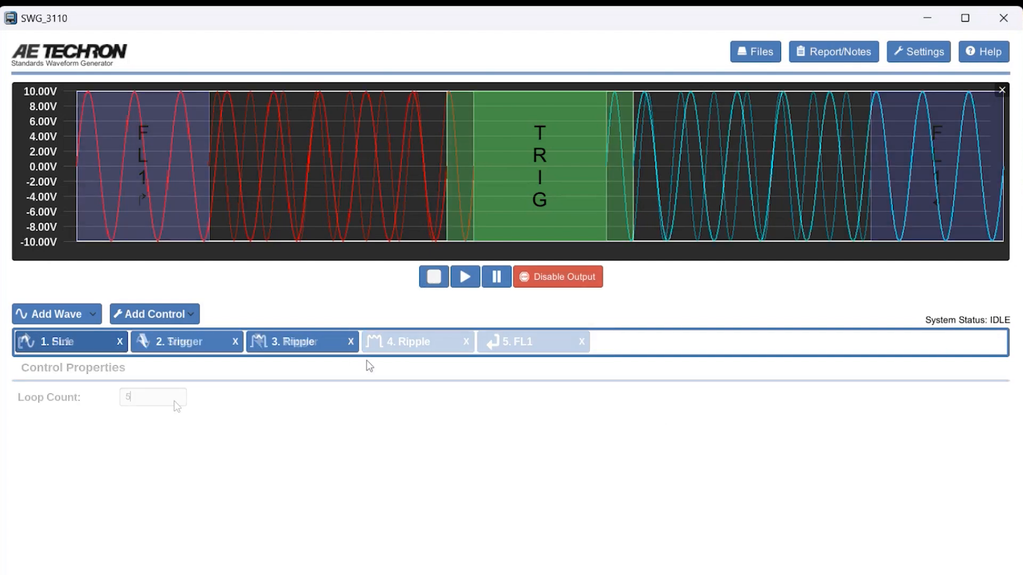
Step: Add a Variable Loop enclosing the whole sequence, with its start placed before the Sine segment
left_click(192, 318)
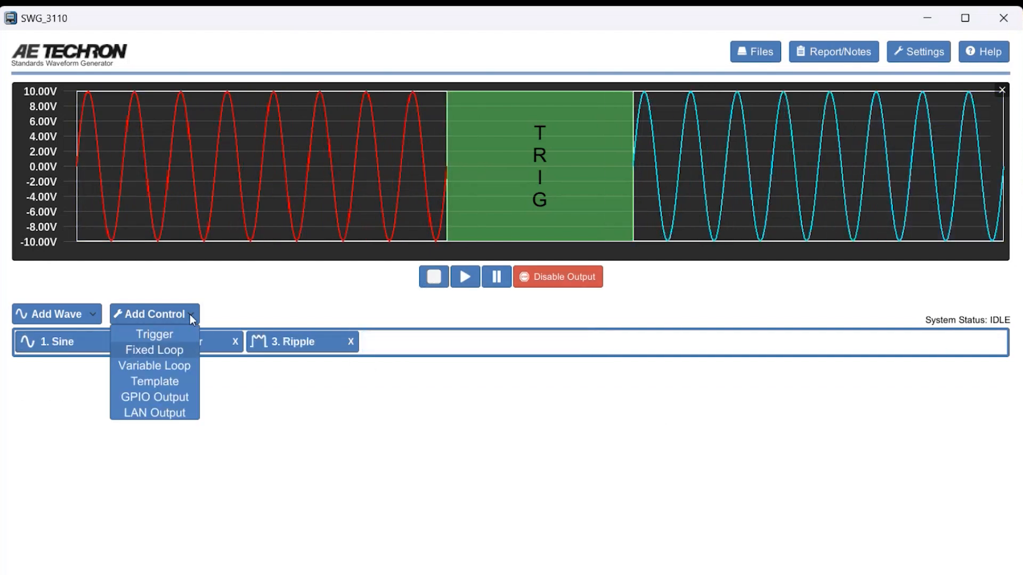
left_click(177, 368)
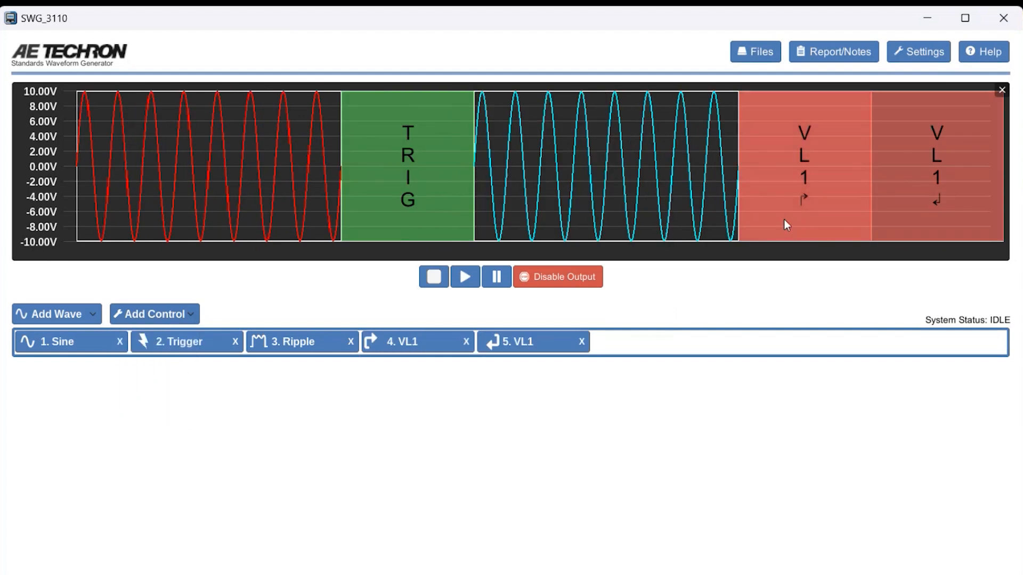
left_click_drag(782, 220, 133, 182)
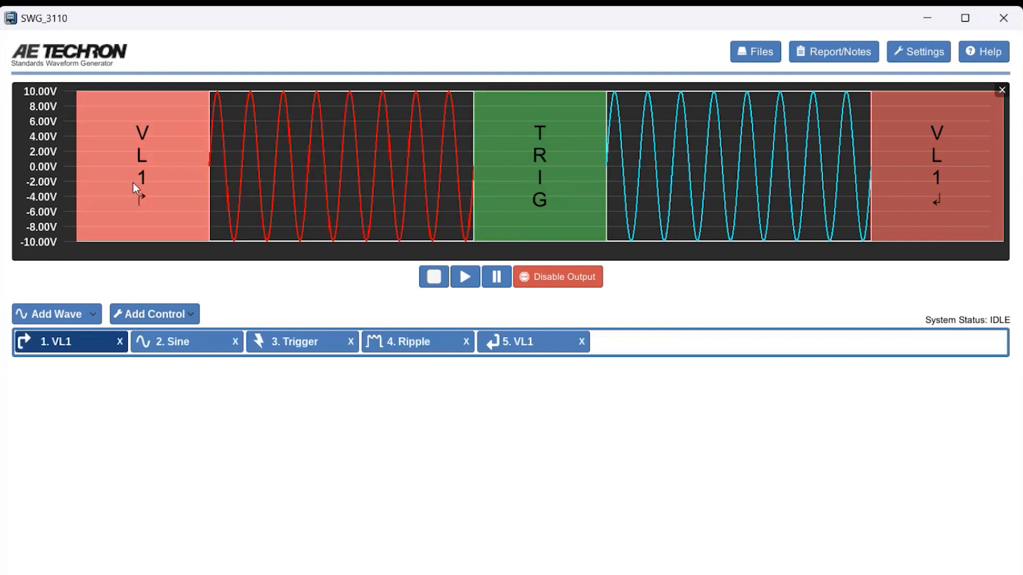
Step: Examine the Variable Loop's control properties and its available loop types
left_click(77, 344)
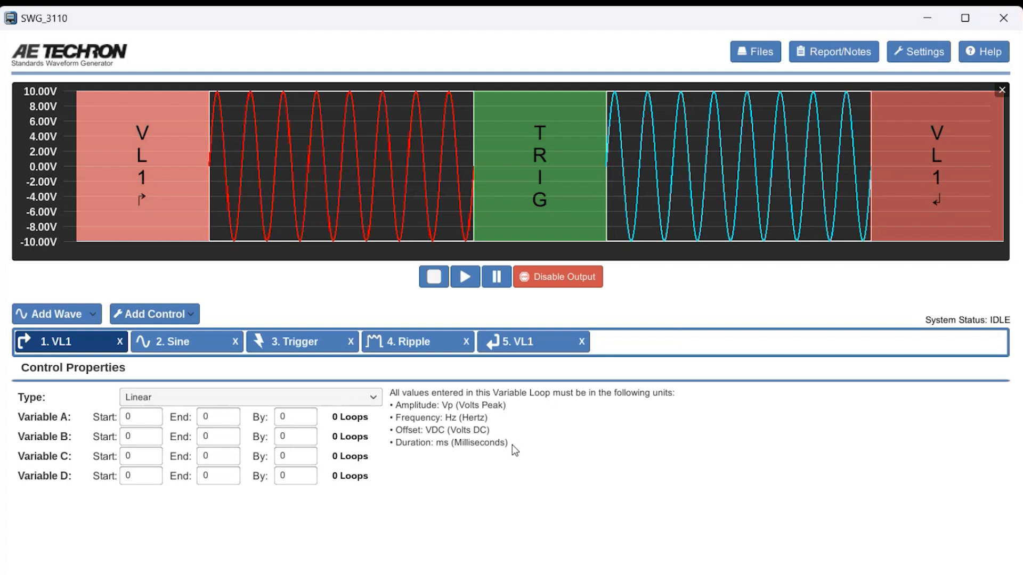
left_click(375, 404)
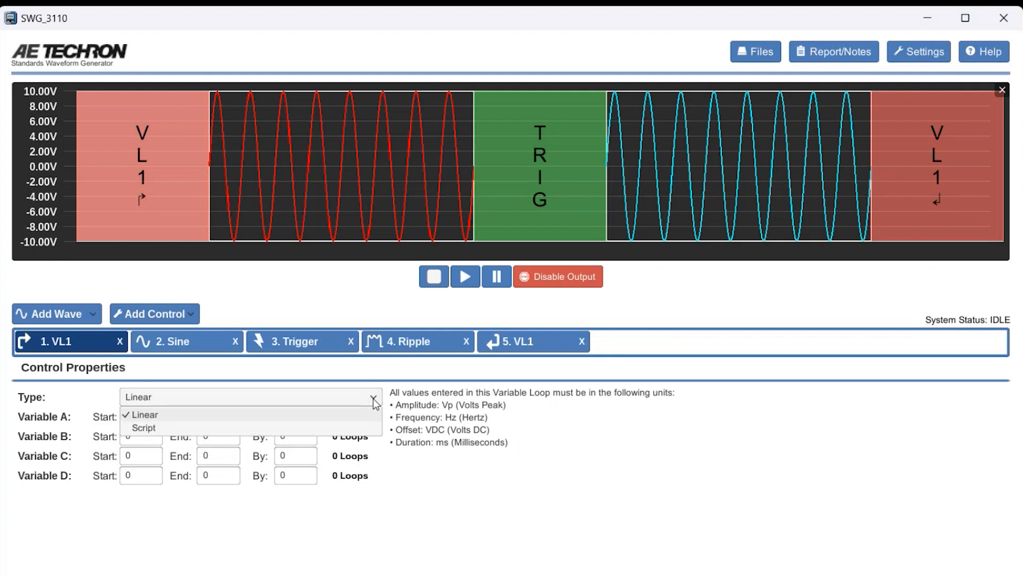
left_click(375, 403)
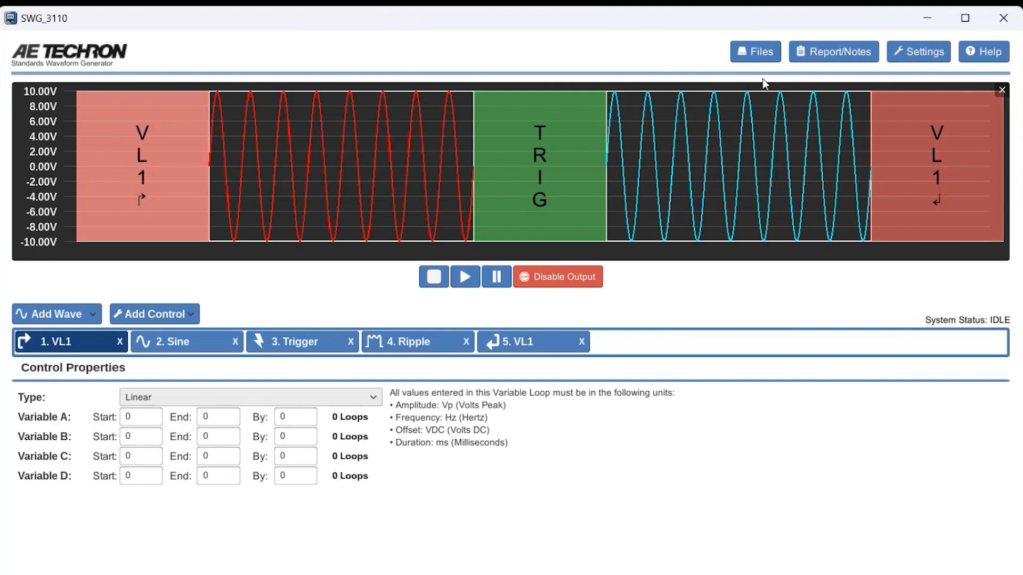
Step: Save the sequence in the User Standards folder as "test file 2"
left_click(761, 52)
double_click(188, 237)
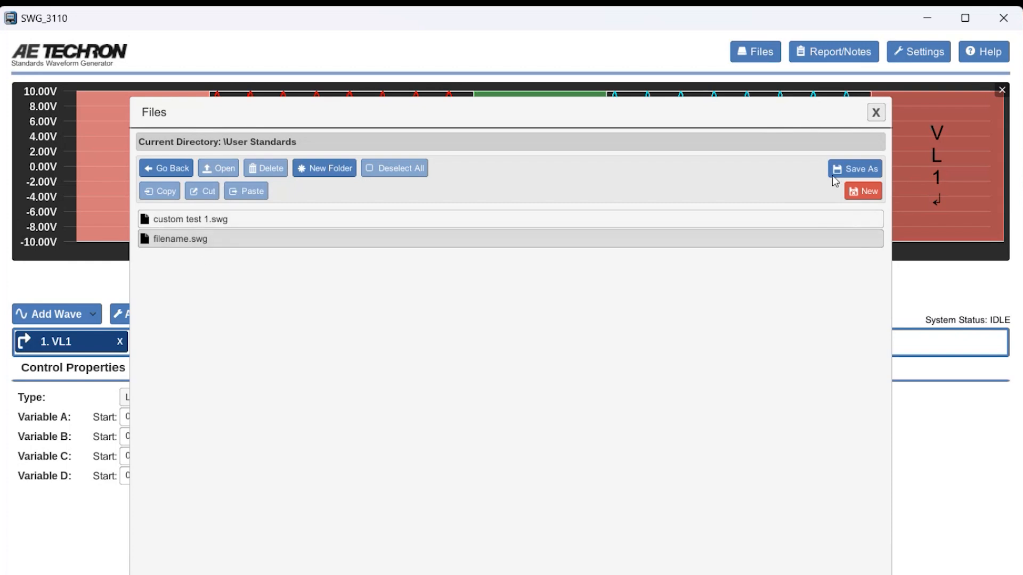
left_click(871, 172)
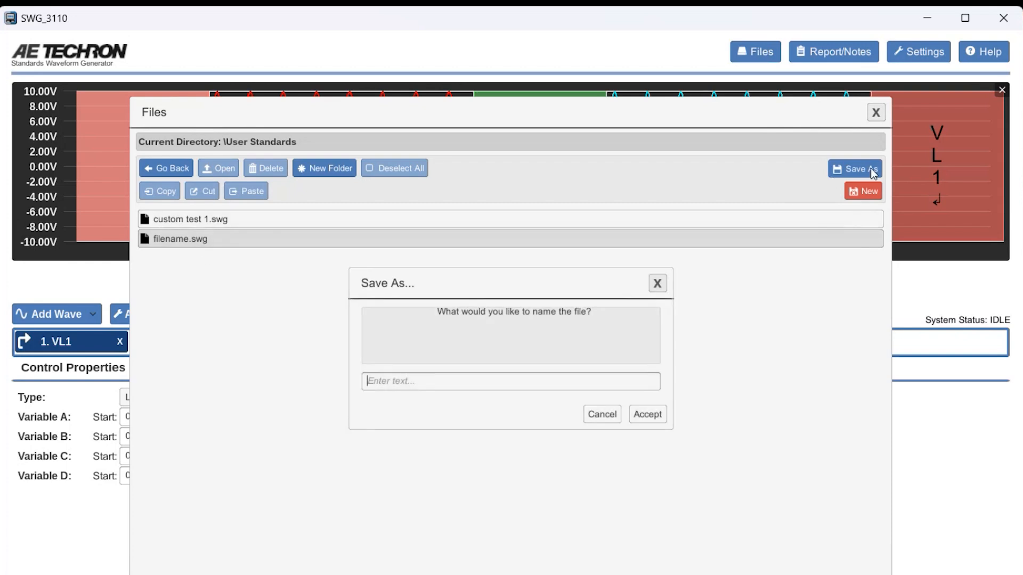
left_click(428, 382)
type("test file 2")
left_click(647, 416)
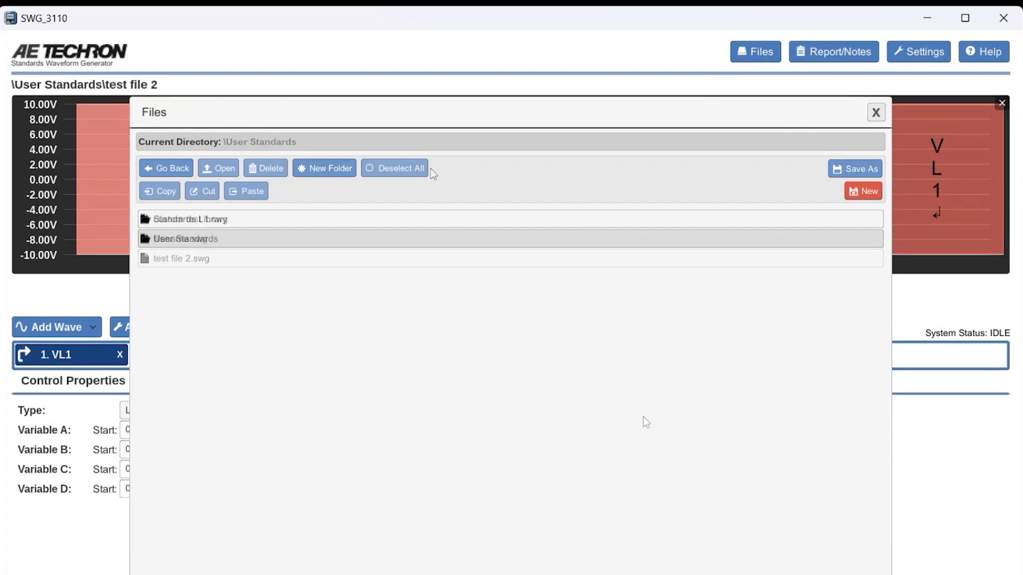
Step: Open "CI 230 - Immunity from Power Cycling (Waveform A).swg" from the Standards Library folder AUTOMOTIVE\Ford\FMC 1278 Ed. 5 (2024)
double_click(195, 215)
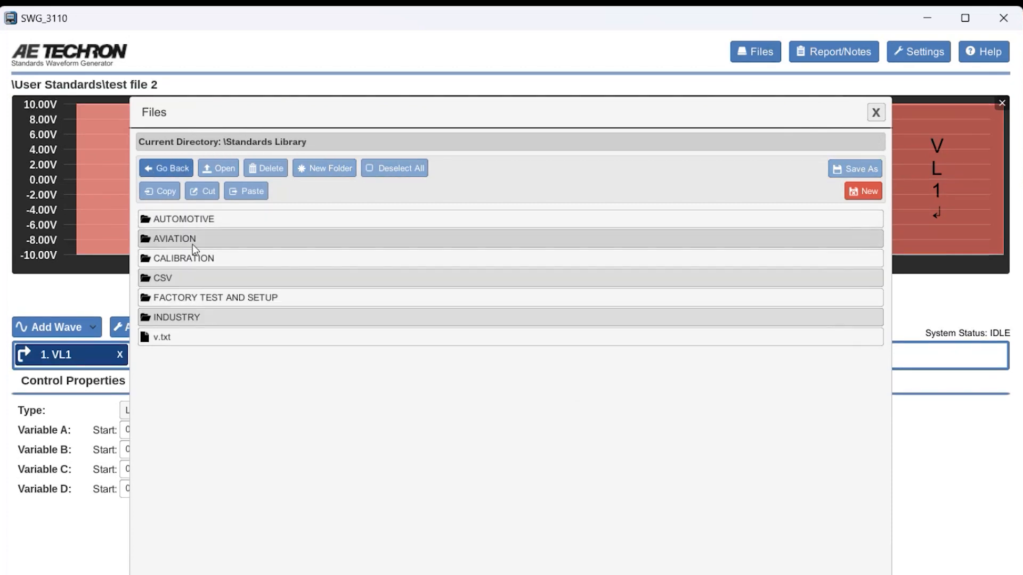
left_click(196, 224)
double_click(197, 227)
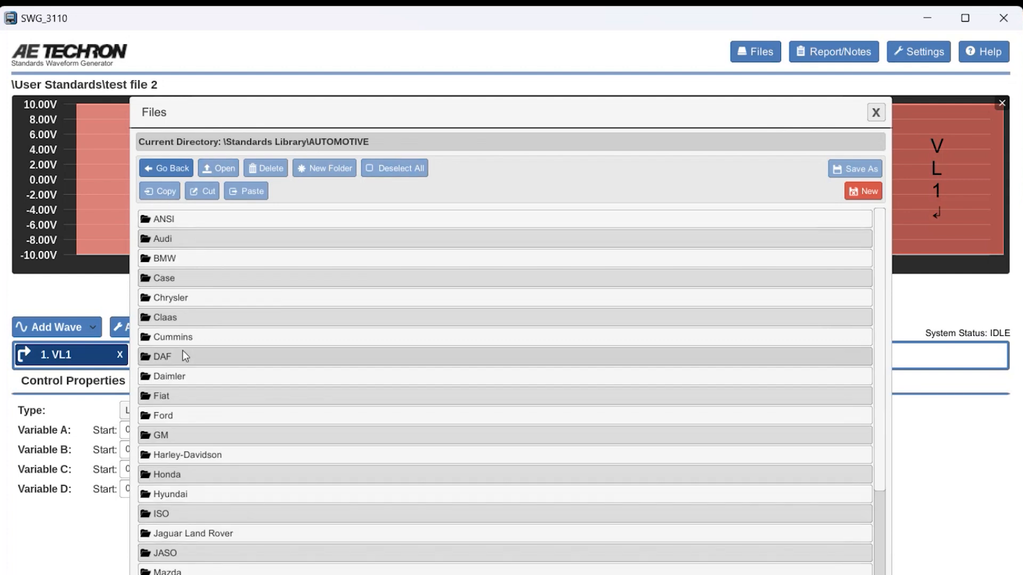
left_click(184, 414)
double_click(183, 414)
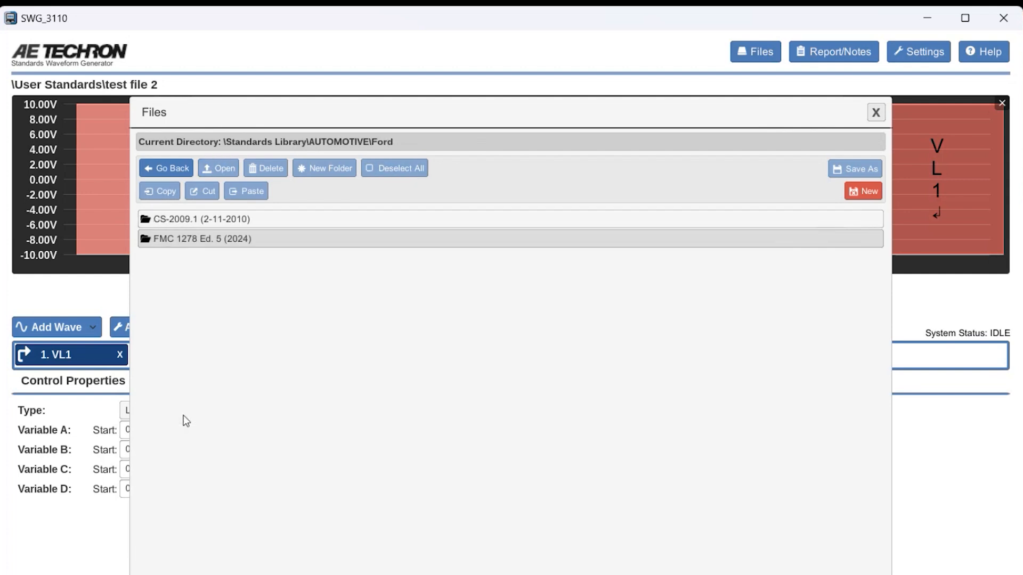
left_click(225, 244)
double_click(225, 244)
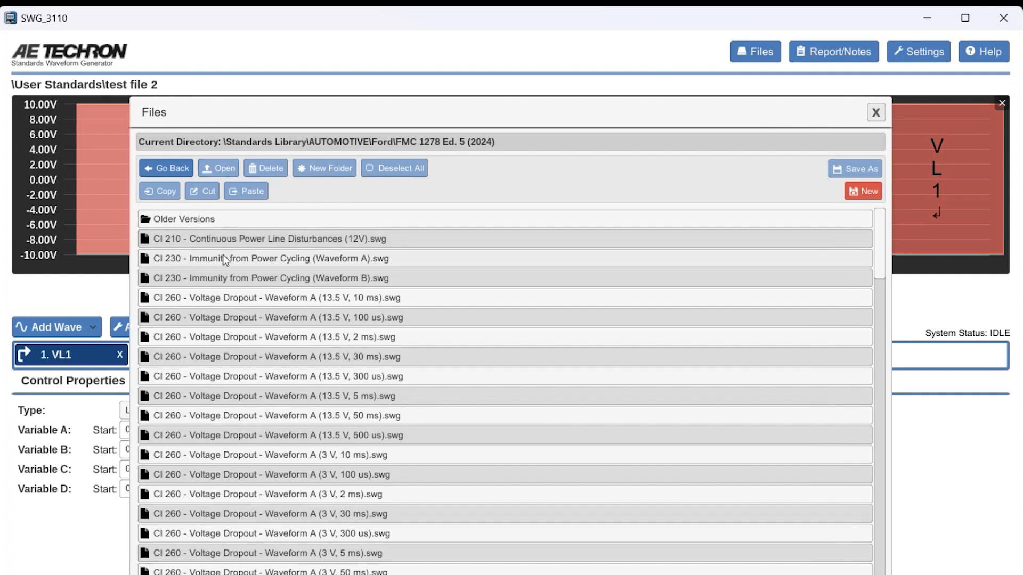
double_click(223, 254)
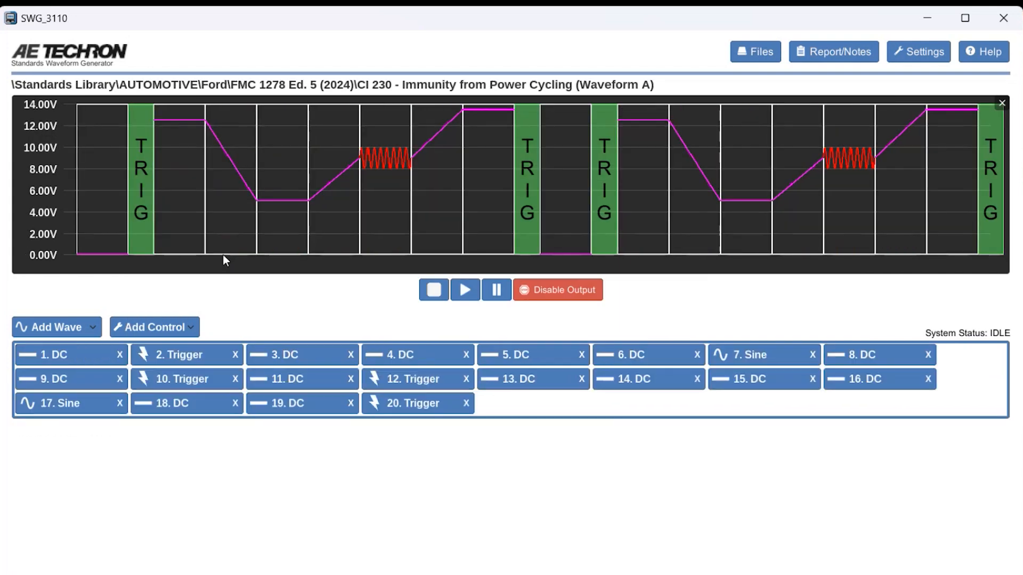
Step: Save the opened standard in the User Standards folder as "CI 230 - Immunity from Power Cycling (Waveform A)-custom"
left_click(758, 50)
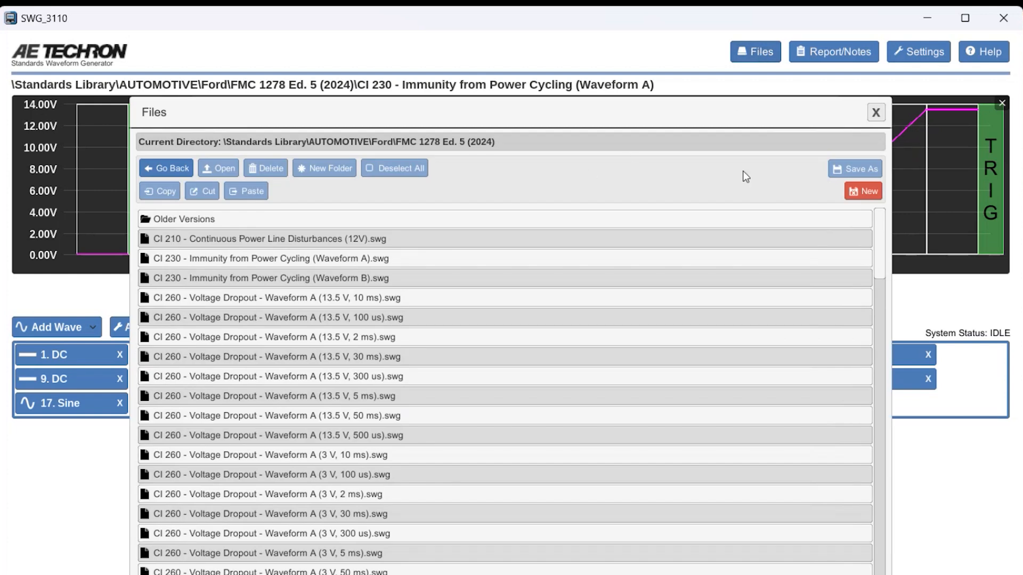
left_click(177, 168)
left_click(177, 168)
left_click(177, 168)
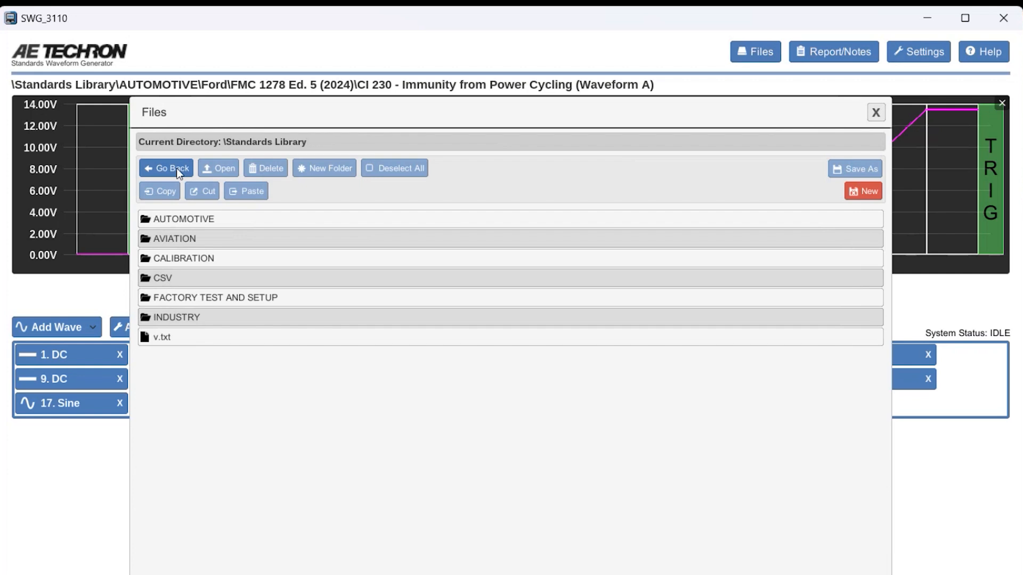
left_click(177, 168)
left_click(186, 241)
double_click(186, 241)
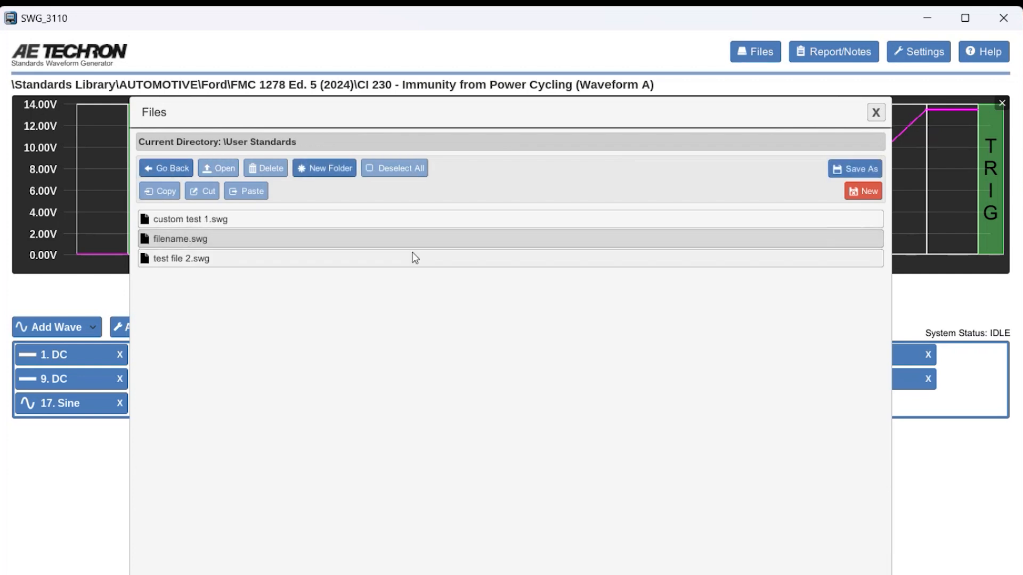
left_click(850, 169)
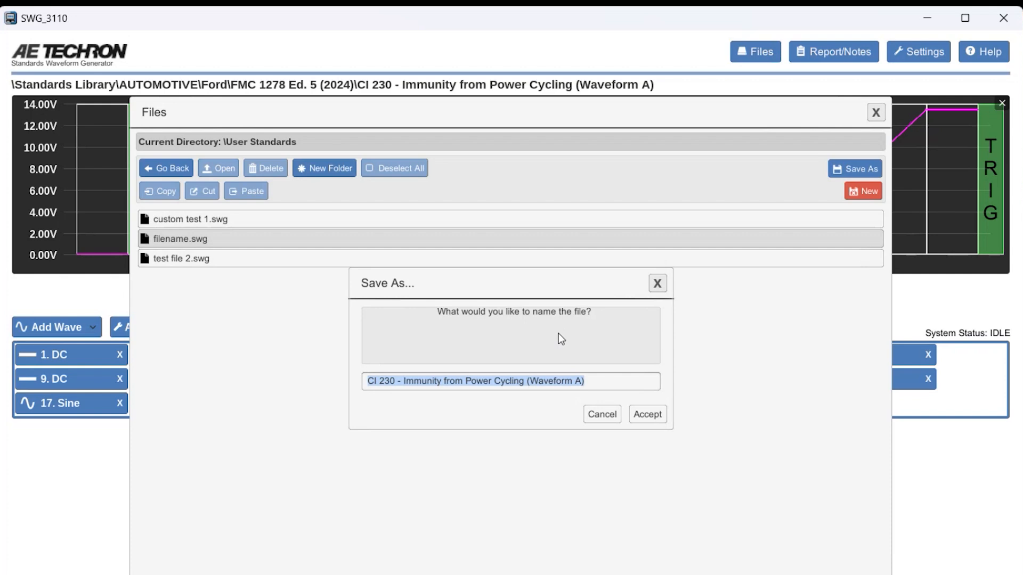
left_click(595, 379)
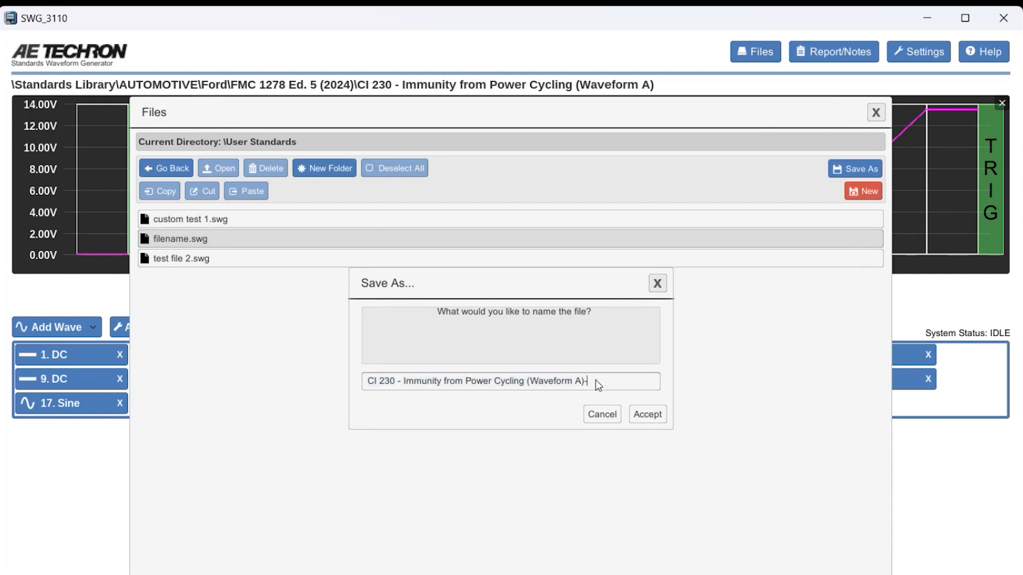
type("-custom")
left_click(647, 414)
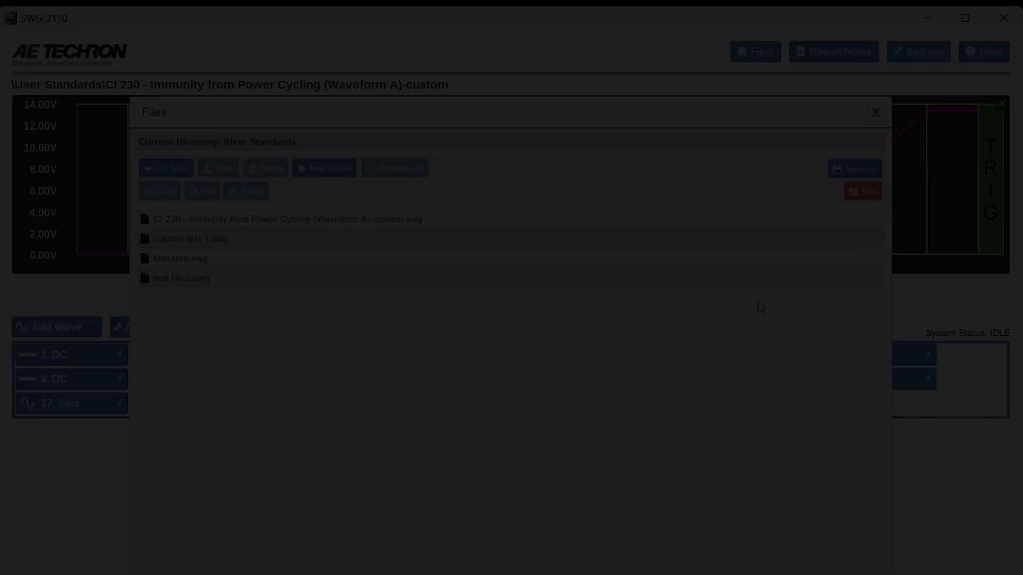